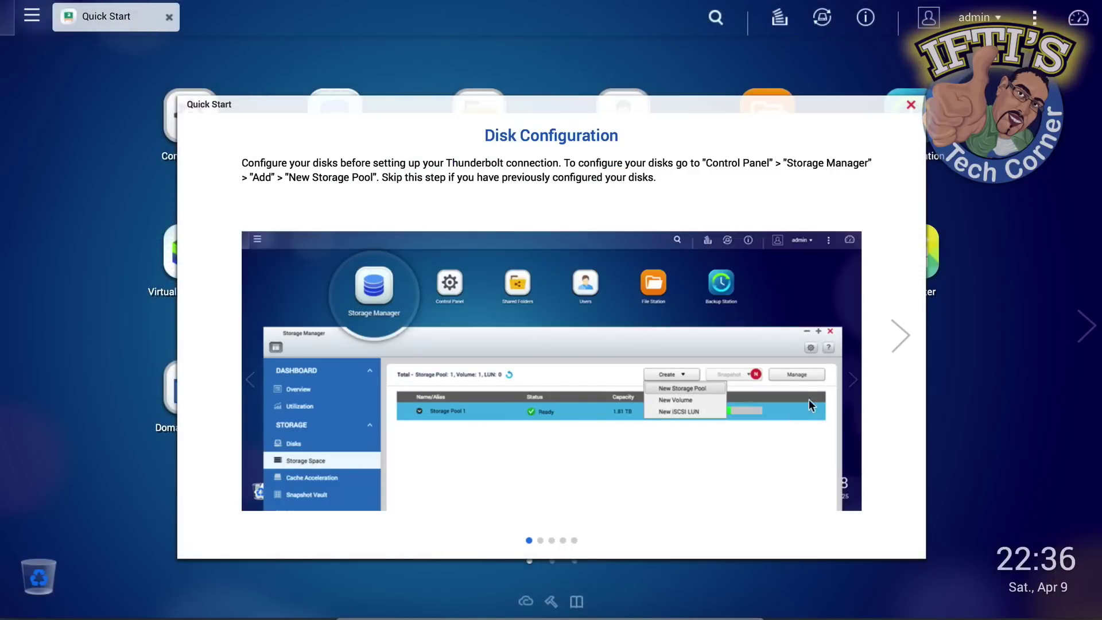
Step: Advance past the Quick Start disk tip to the static IP 10.0.1.25 network step
left_click(901, 344)
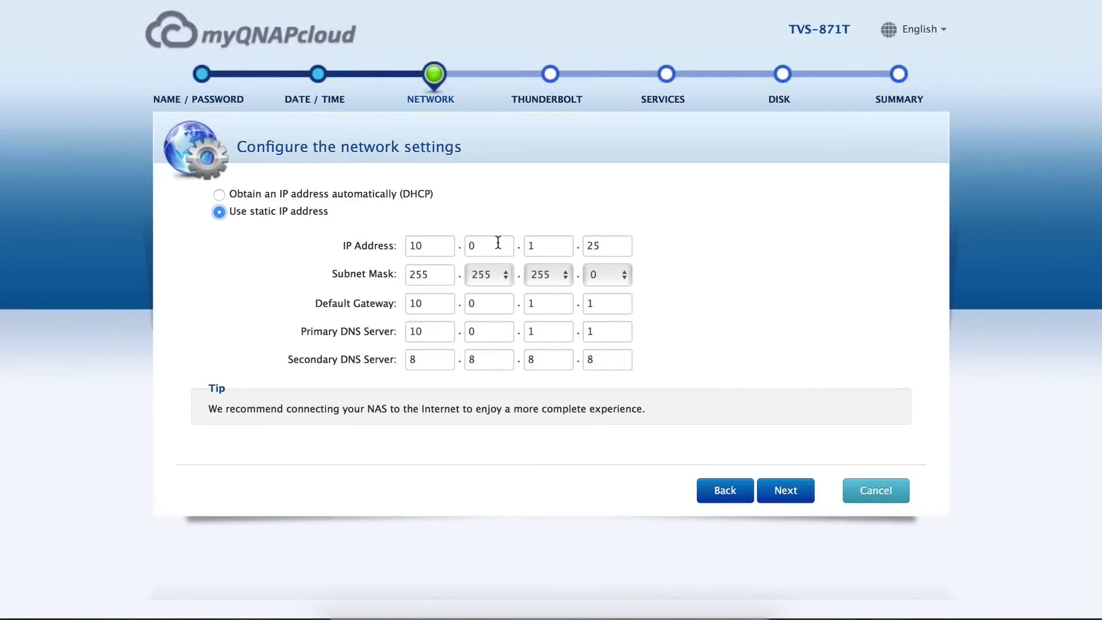
Step: Change the NAS IP's last octet to 10 (10.0.1.10), then log in as admin
double_click(623, 243)
type("1")
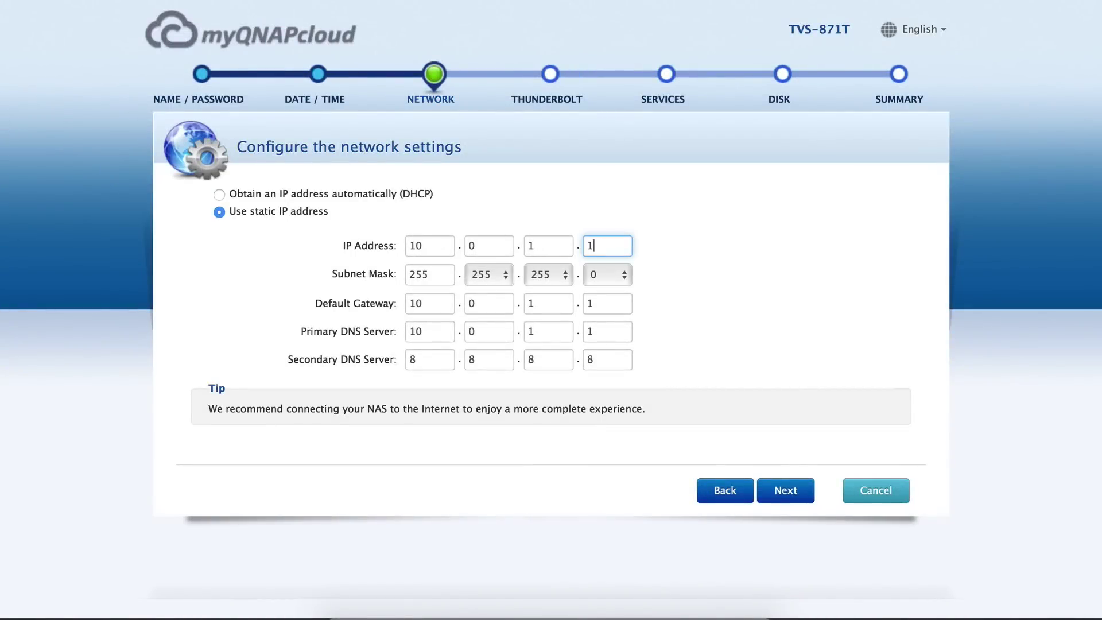
type("0")
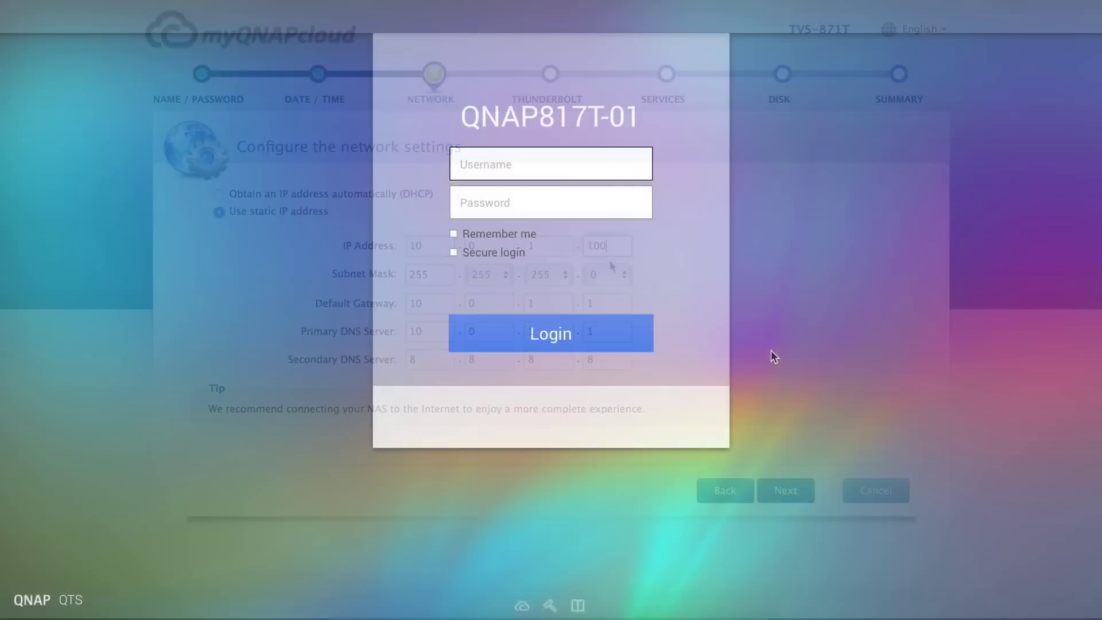
type("admi")
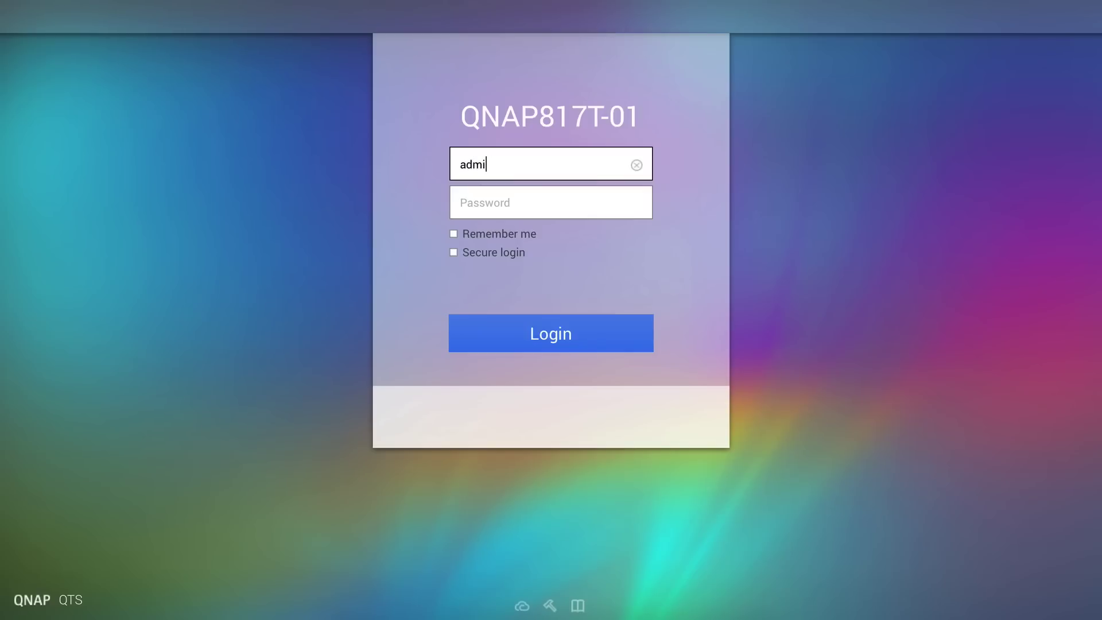
type("n")
key("Tab")
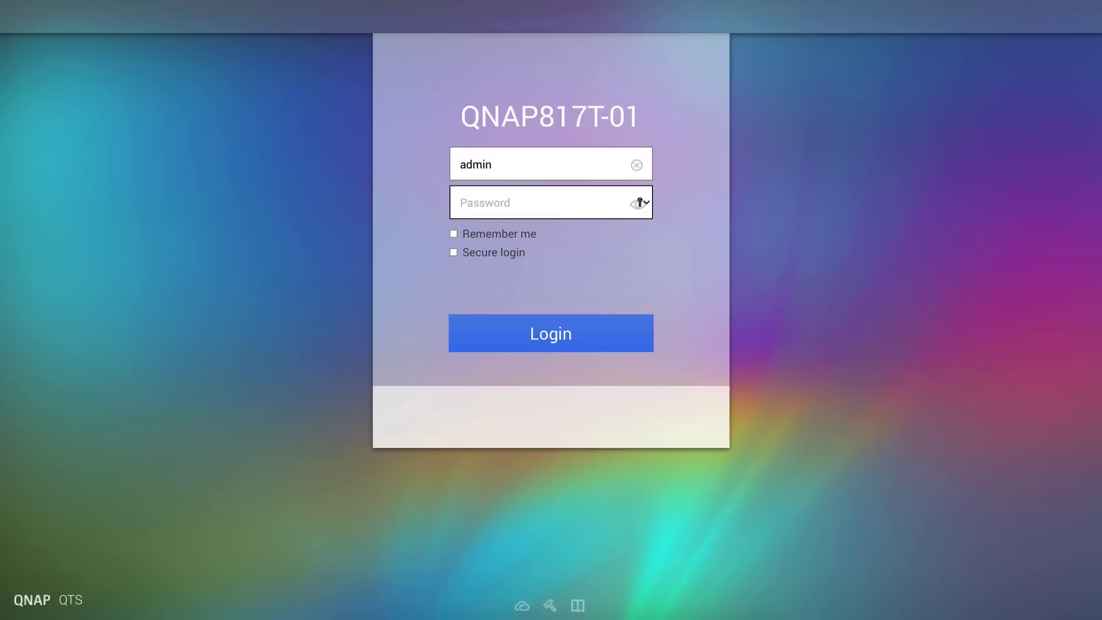
type("••••••")
key("Return")
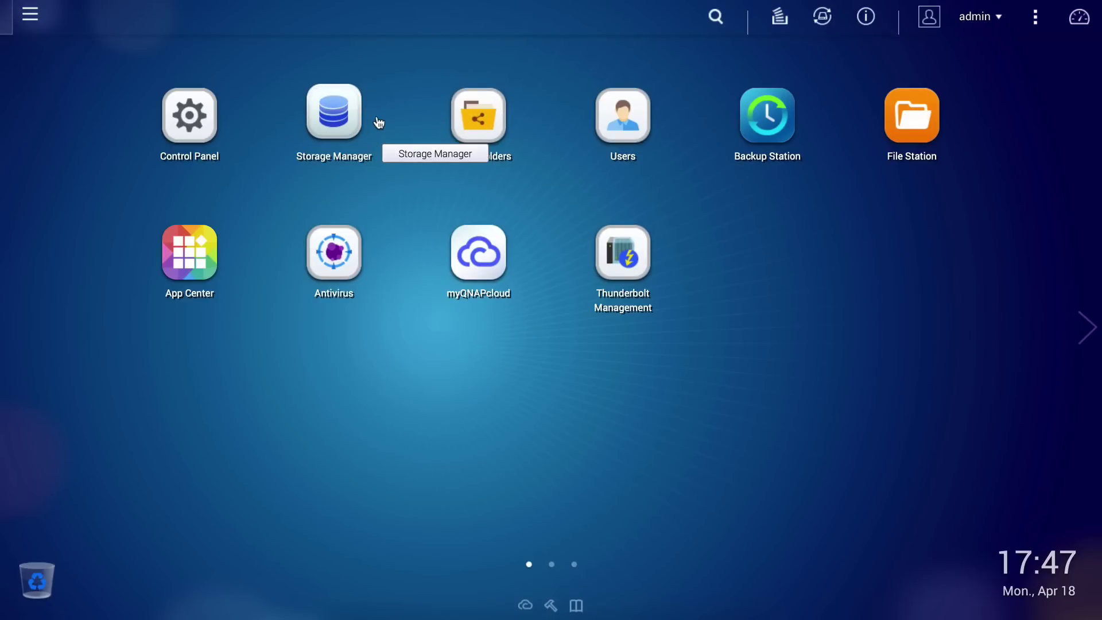
Step: Review Disks 2, 3 and 1 in Storage Manager; Disk 1 shows 5.46 TB, Ready, Good
left_click(341, 122)
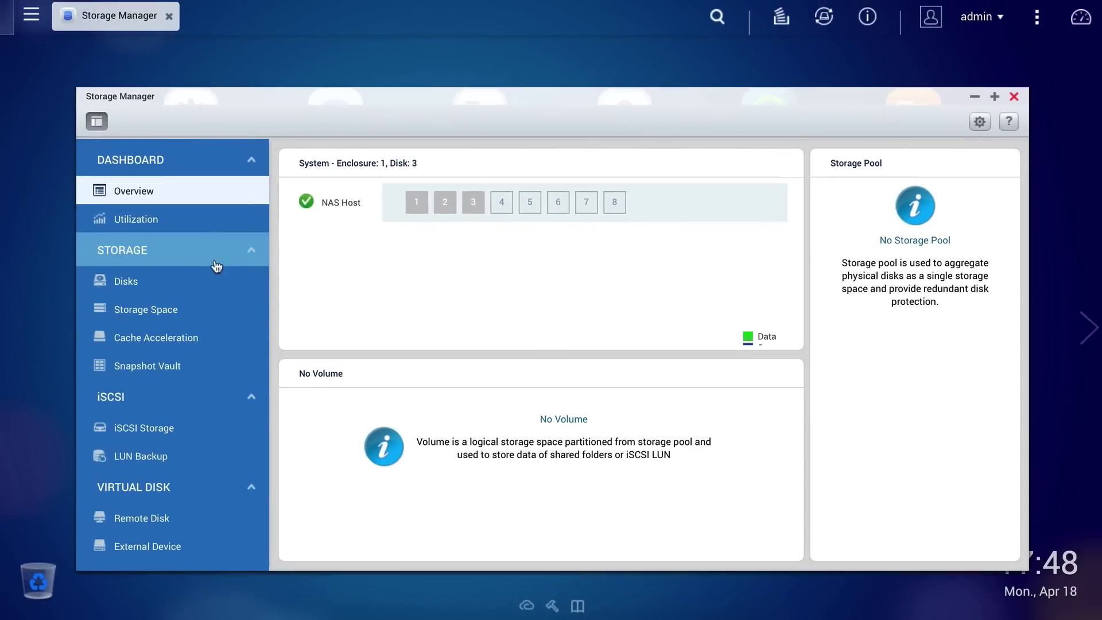
left_click(159, 286)
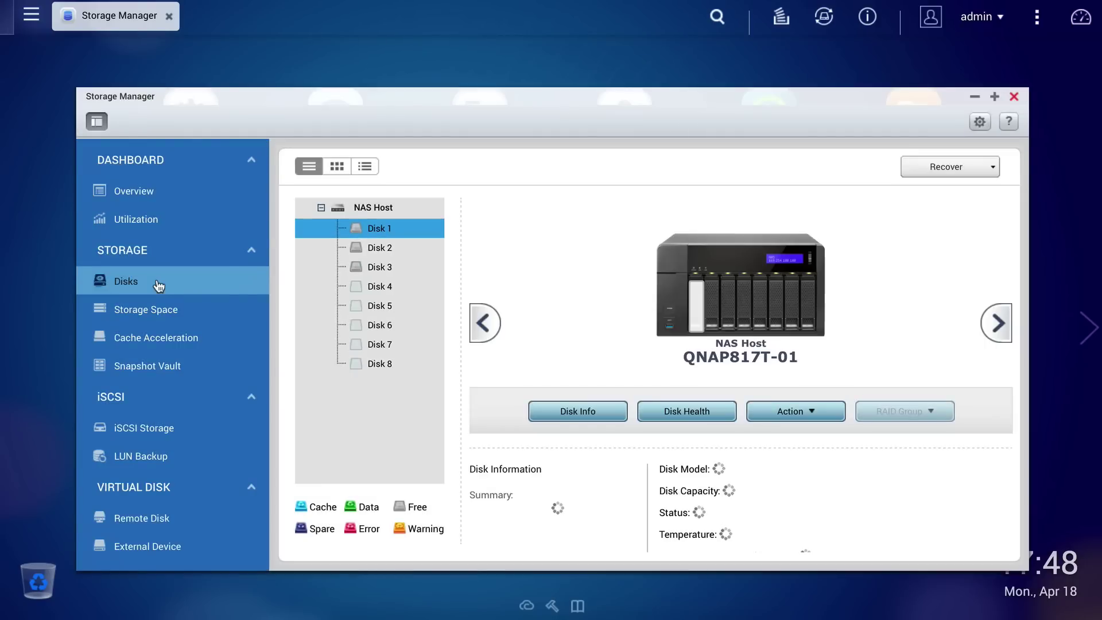
left_click(363, 252)
left_click(370, 269)
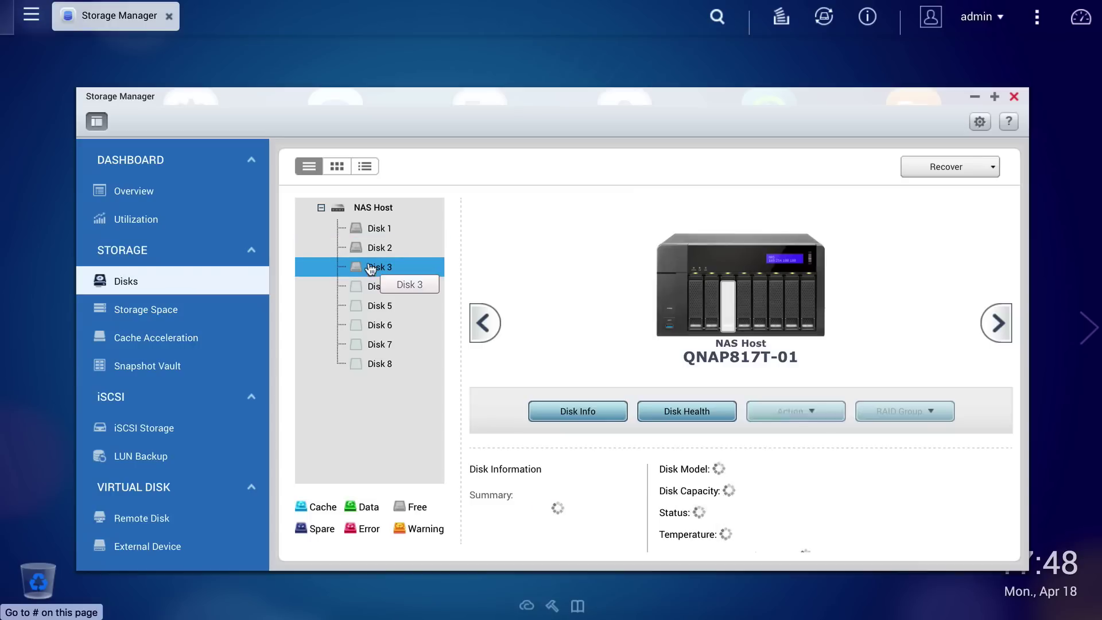
left_click(374, 228)
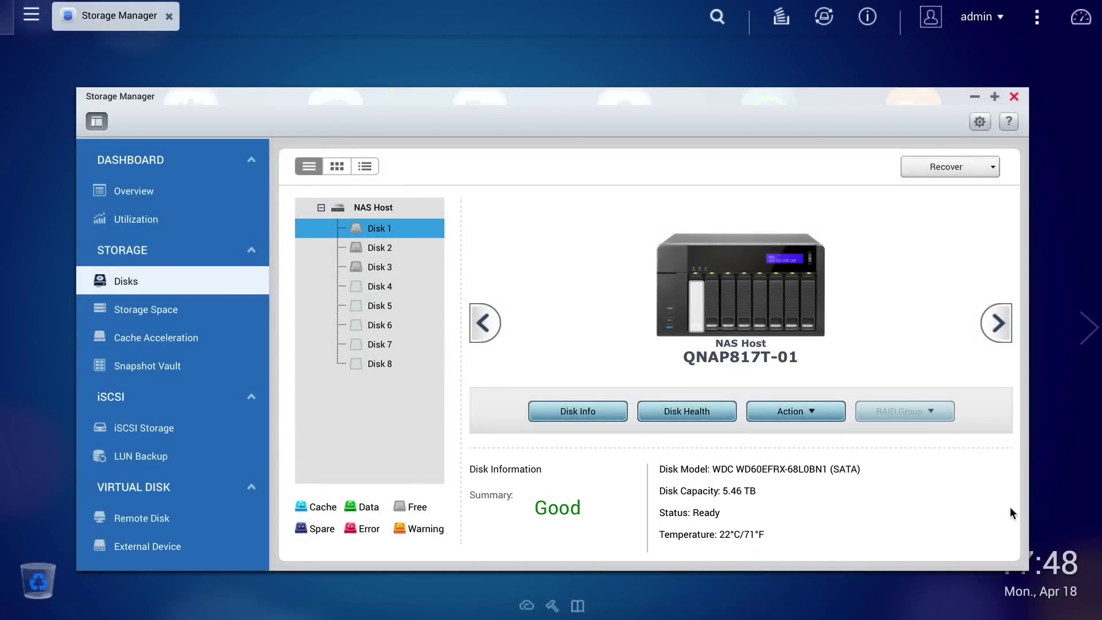
Step: Launch New Volume from Storage Space and pick Static Single Volume as the type
left_click(190, 314)
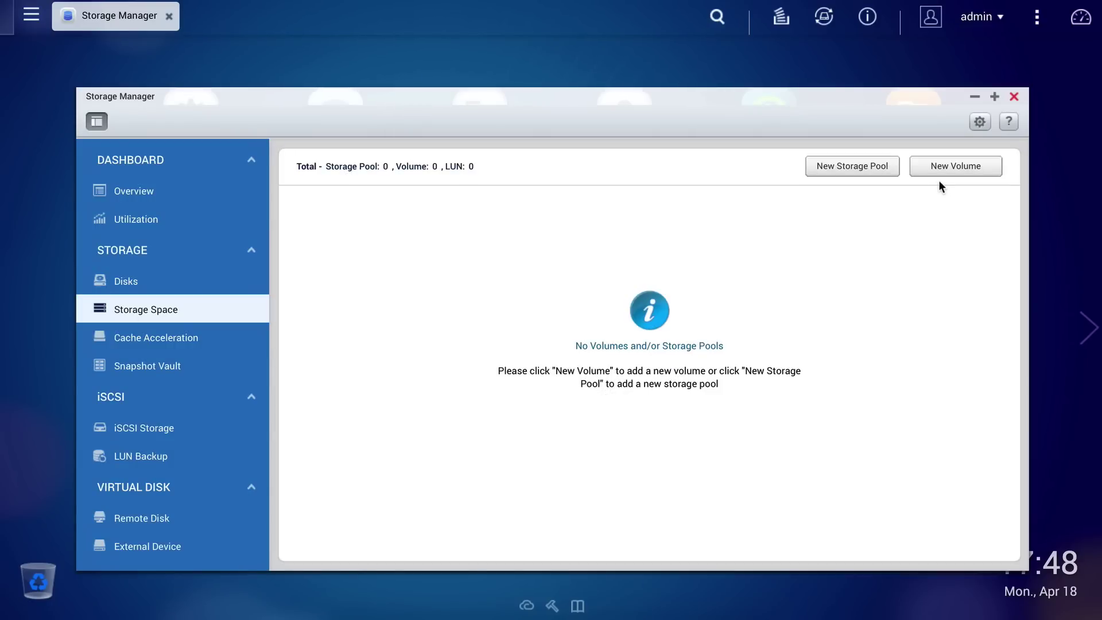
left_click(946, 170)
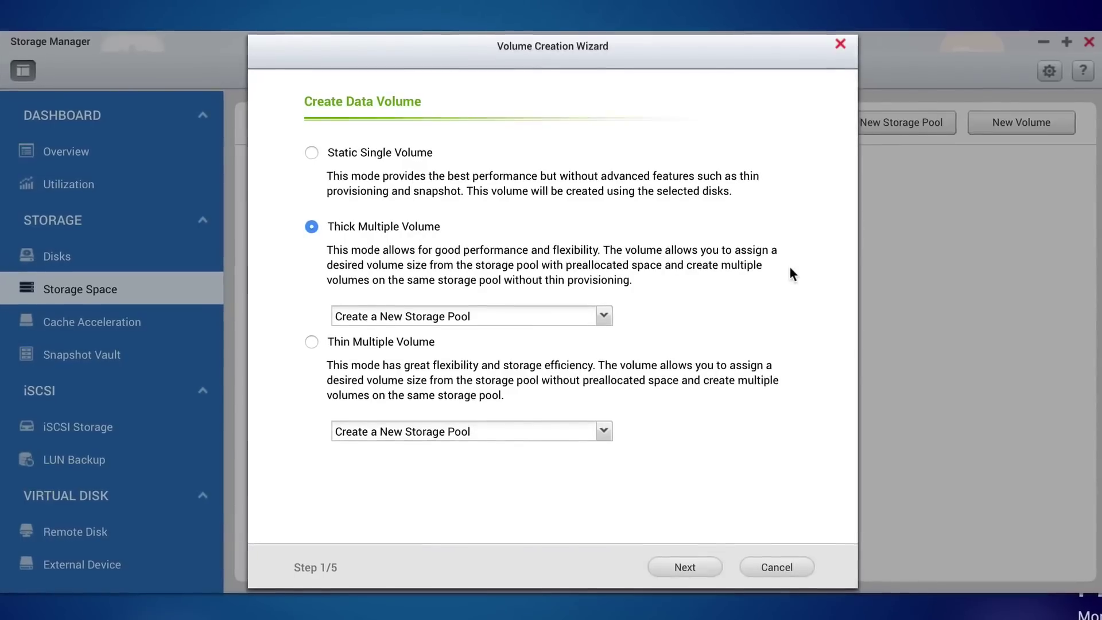
left_click(311, 151)
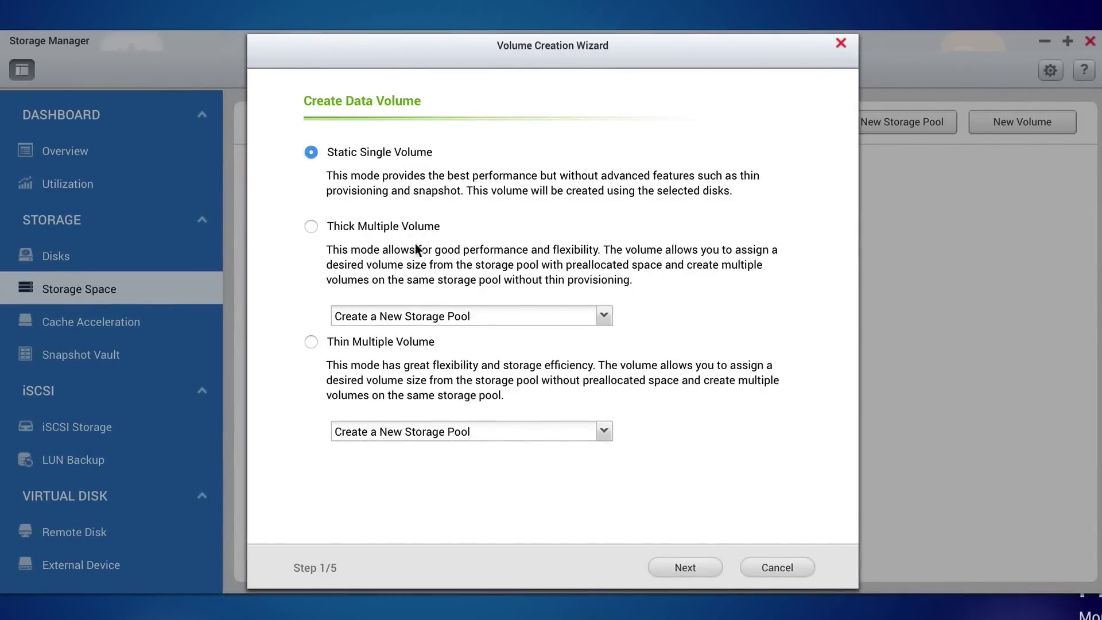
Step: Select all three disks with RAID 5, giving 10.90 TB estimated capacity
left_click(686, 567)
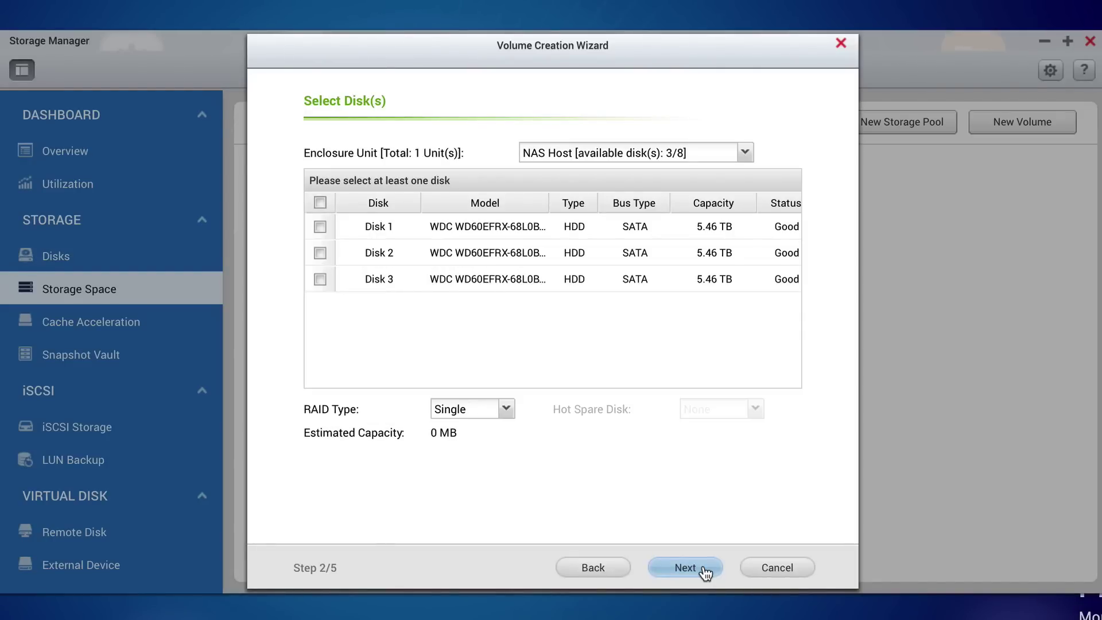
left_click(321, 204)
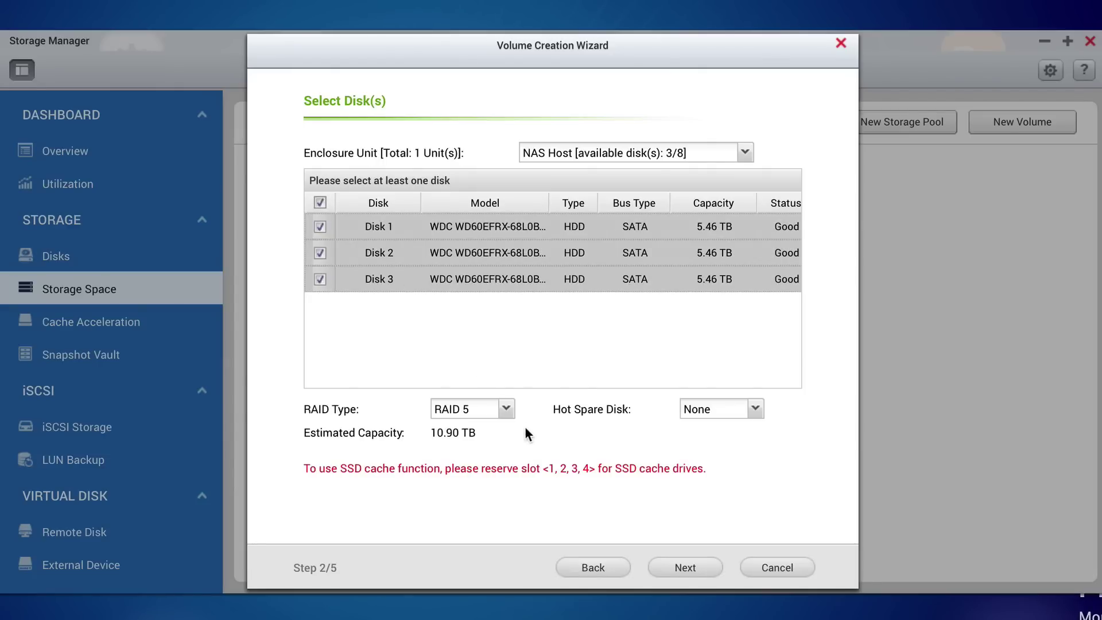
left_click(505, 410)
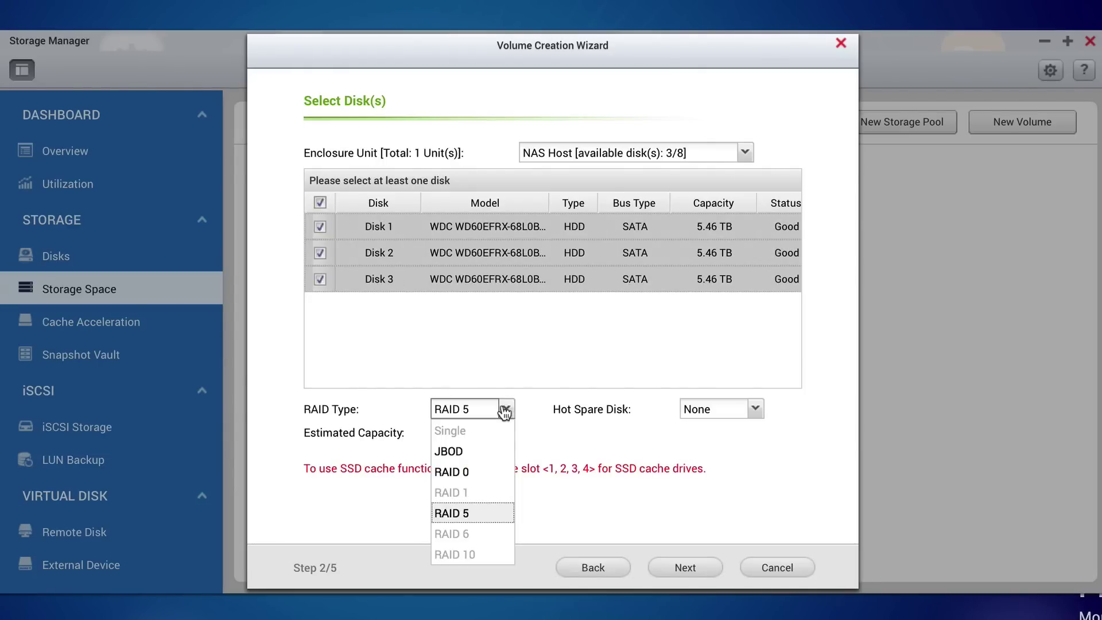
left_click(499, 515)
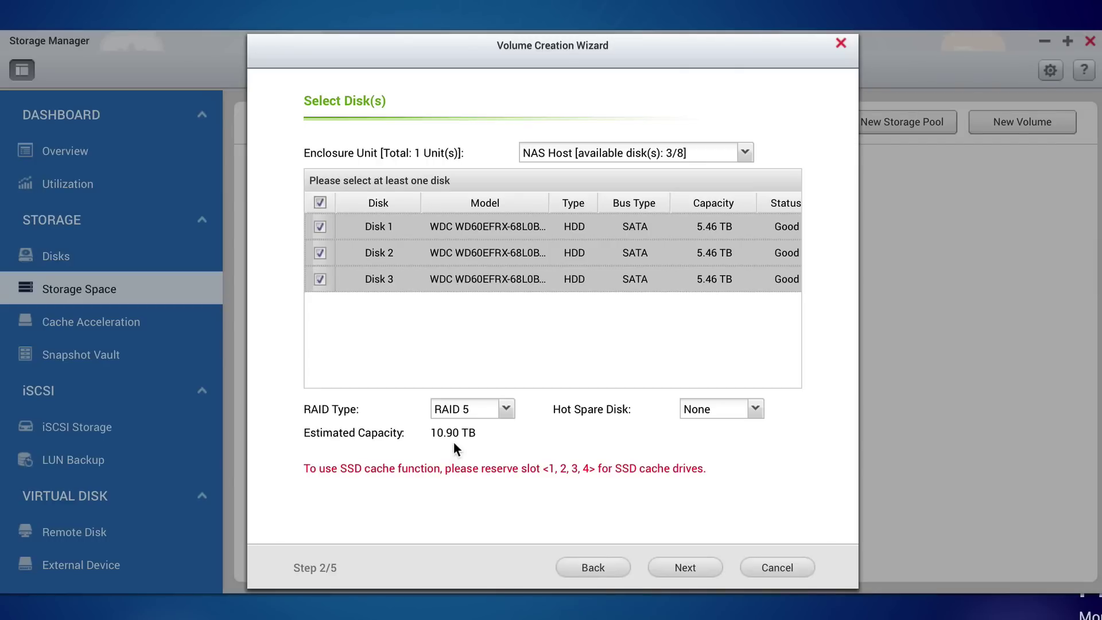
Step: Set the alert threshold to 90% and auto-create a shared folder named Data
left_click(683, 567)
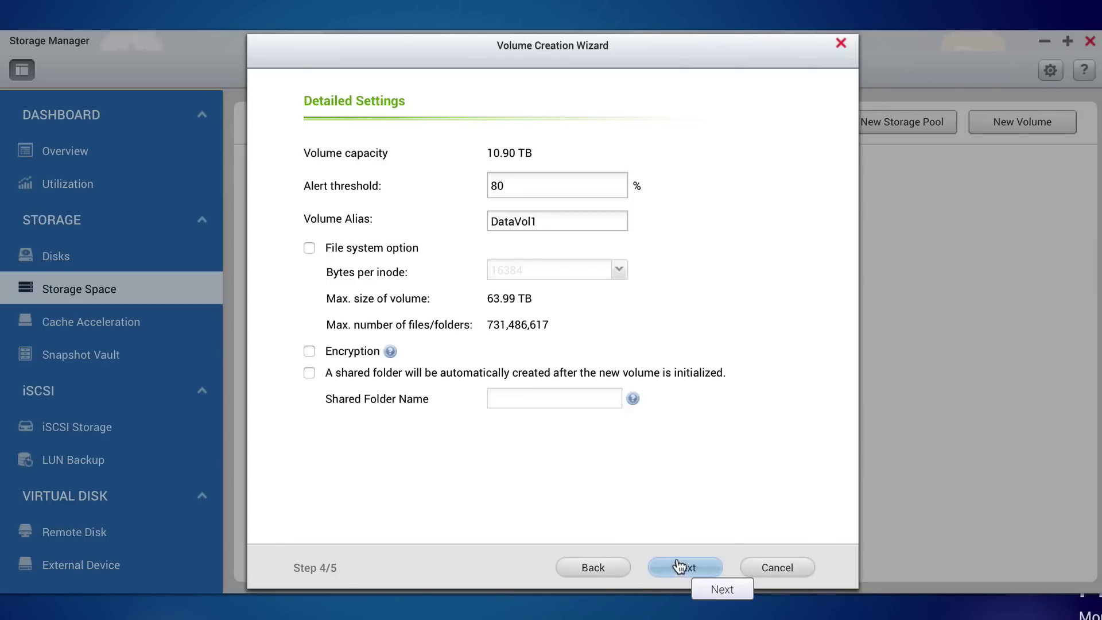
left_click_drag(504, 182, 488, 184)
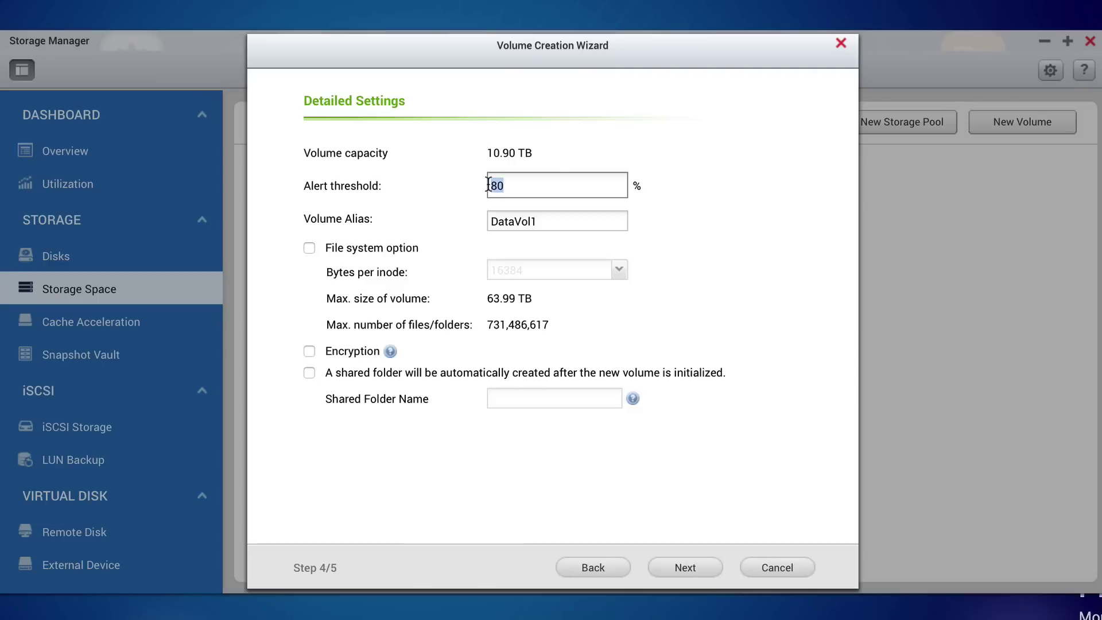
type("90")
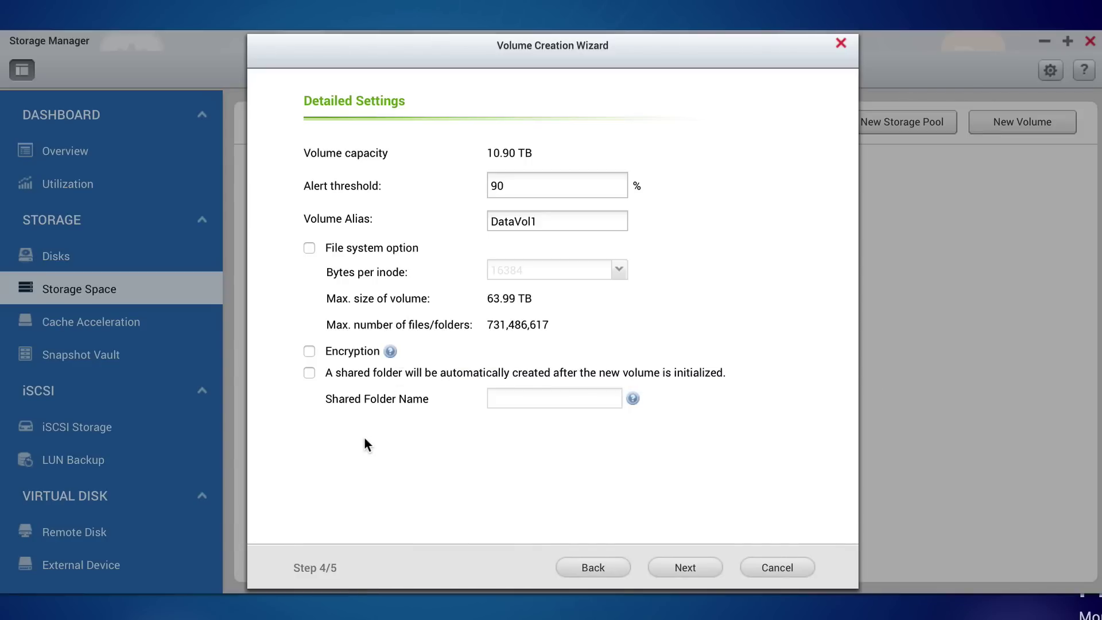
left_click(310, 373)
left_click(505, 400)
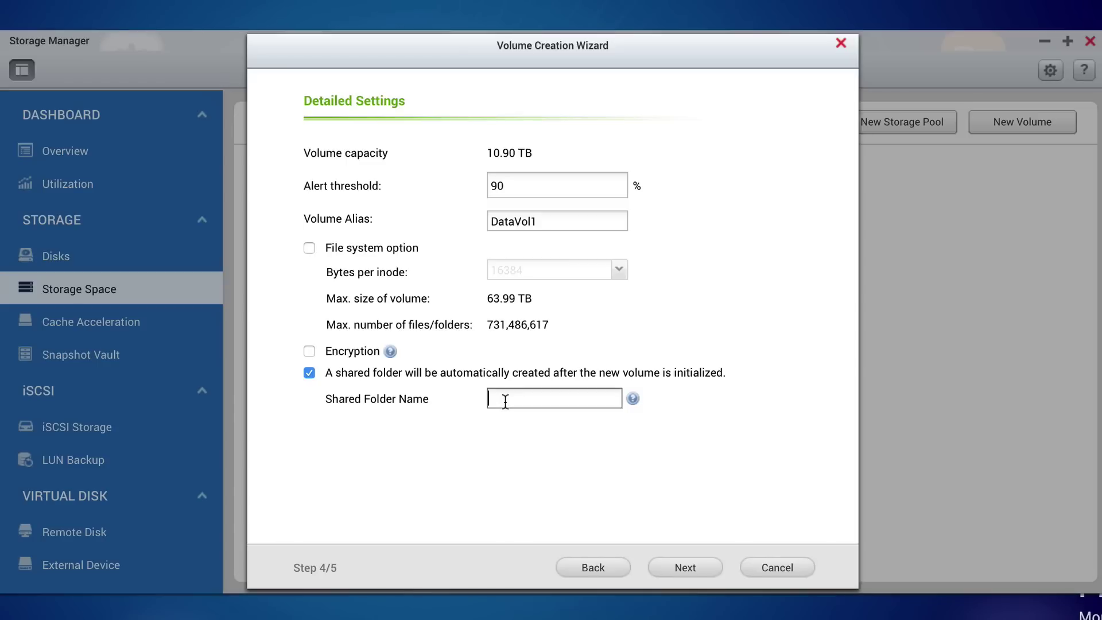
type("Data")
left_click(695, 568)
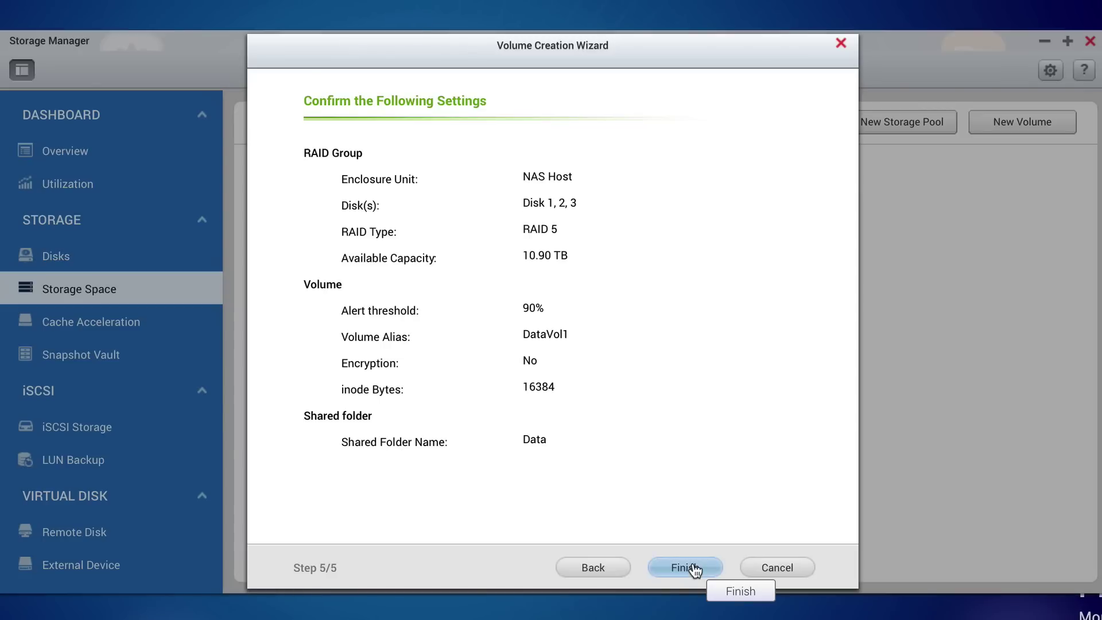
Step: Accept the summary and the disk-erase warning to create volume DataVol1
left_click(694, 568)
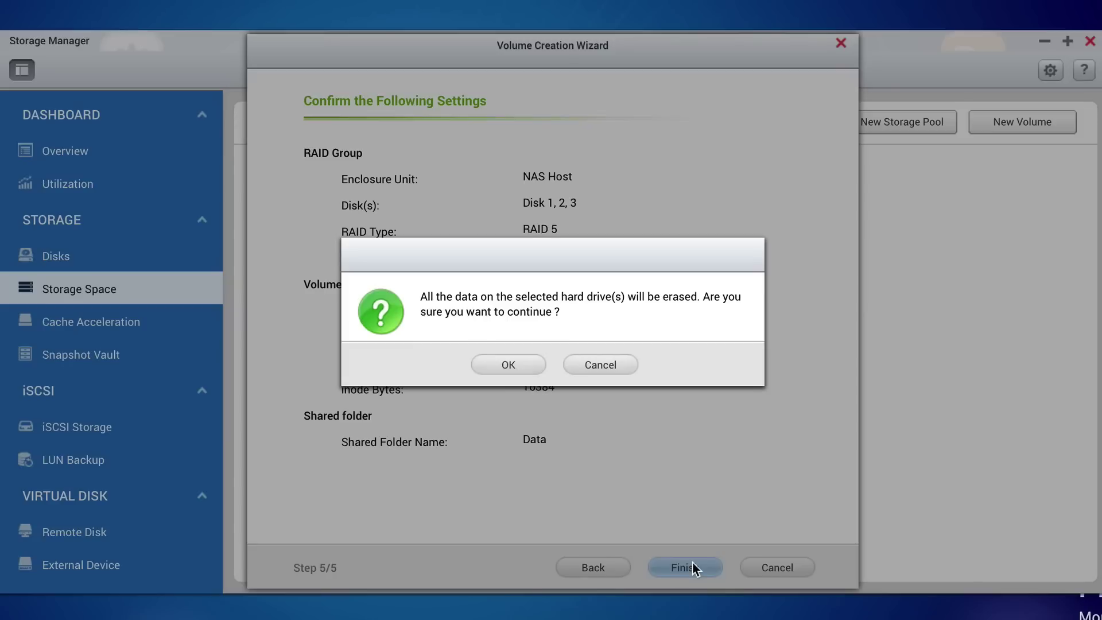
left_click(518, 370)
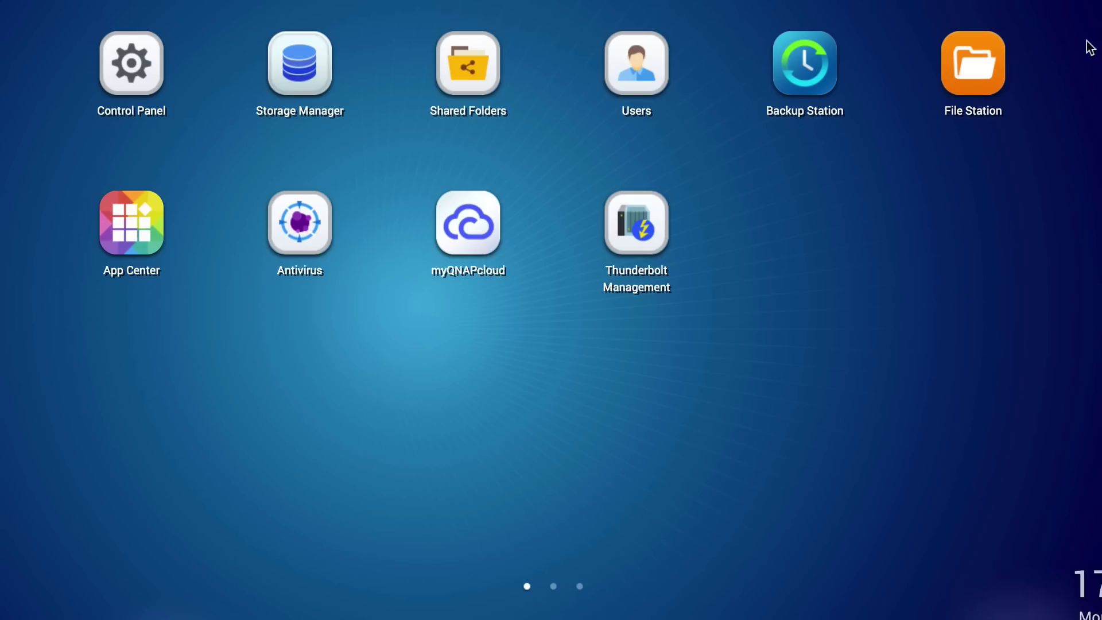
Step: Open Control Panel to reach the Shared Folders settings
left_click(458, 83)
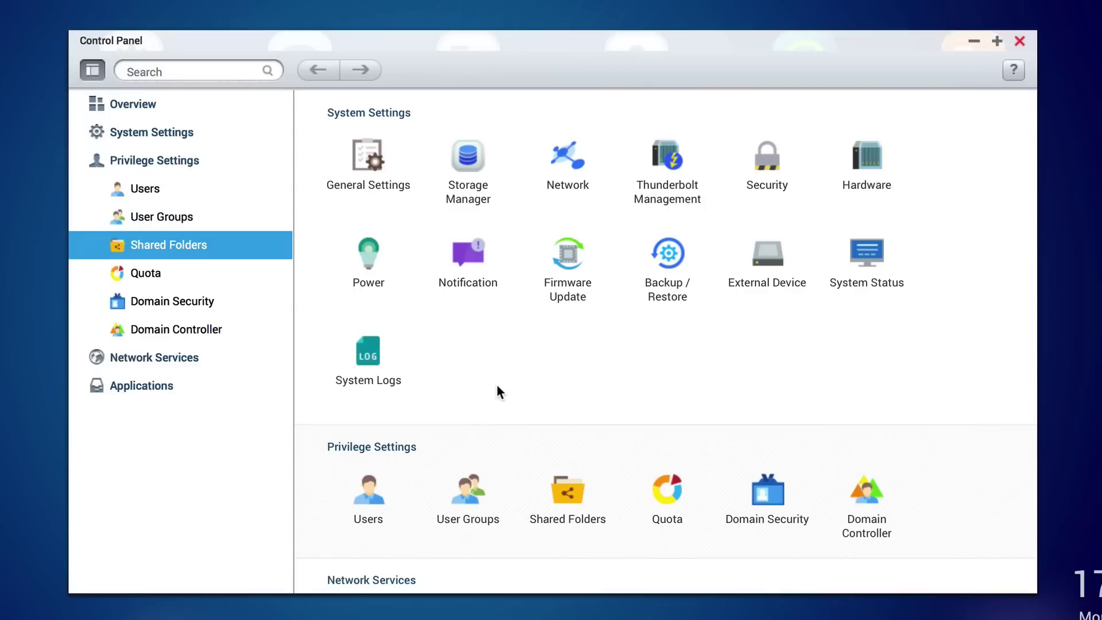